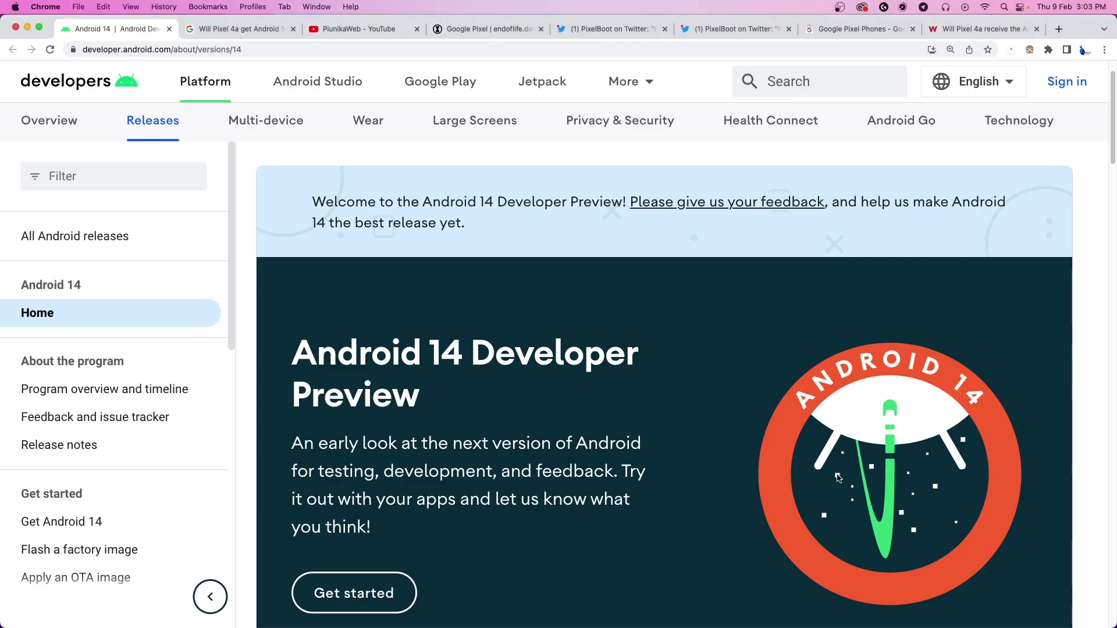
scroll(832, 524, "down", 3)
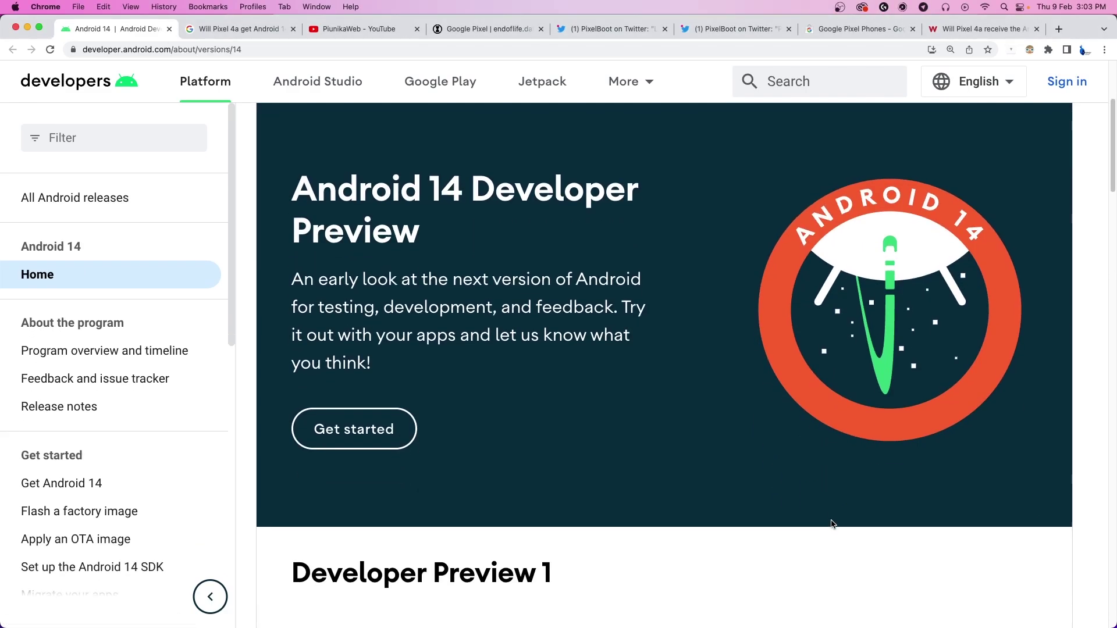
scroll(830, 523, "down", 2)
scroll(829, 524, "down", 4)
scroll(837, 521, "down", 2)
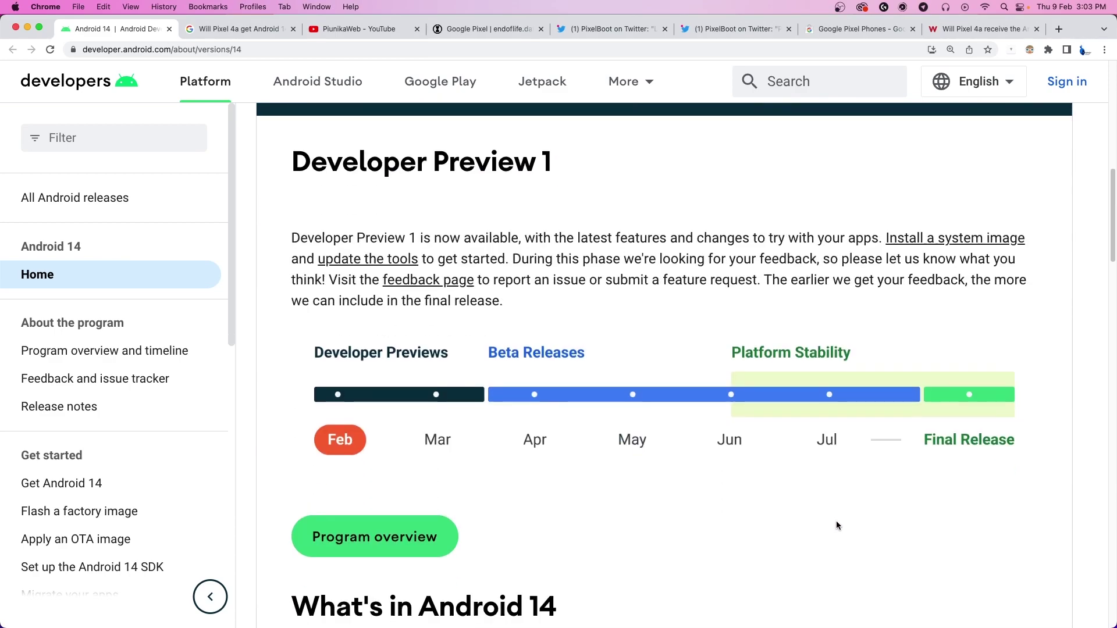
scroll(834, 522, "down", 1)
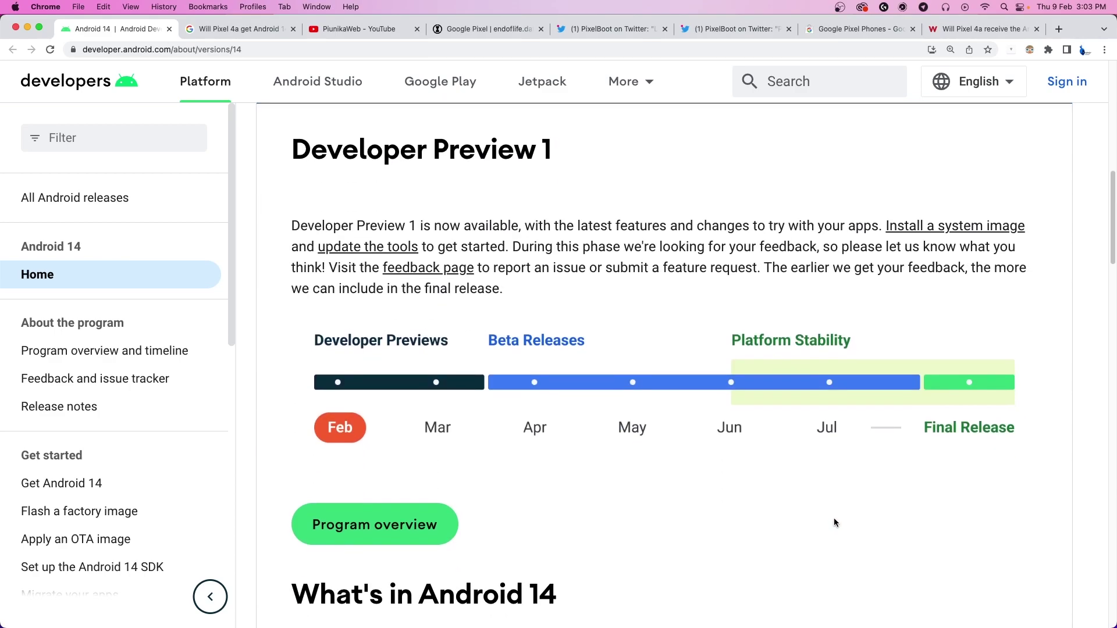
scroll(835, 522, "down", 3)
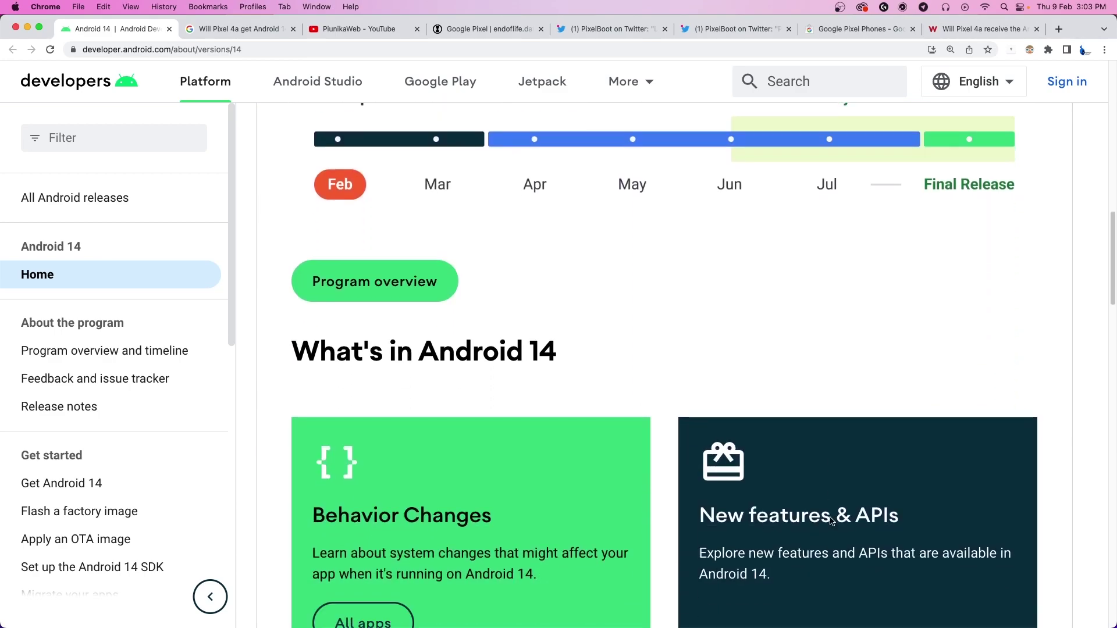
scroll(828, 521, "down", 2)
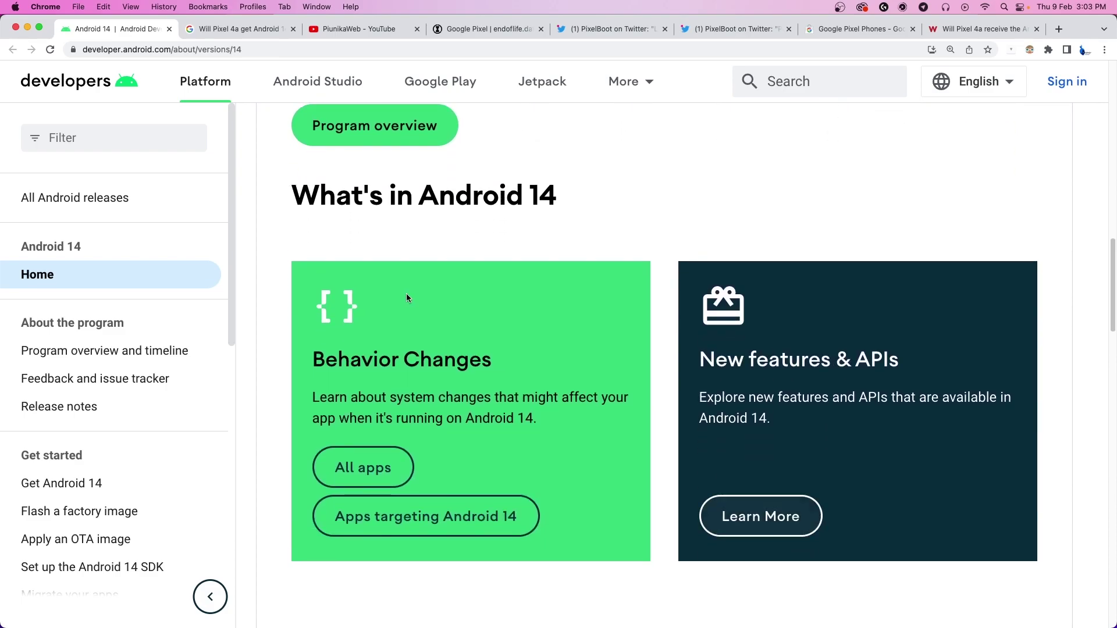
Switch to the 'Will Pixel 4a get Android 14' help thread tab
left_click(266, 30)
Highlight the 'Will Pixel 4a get Android 14' title, then go to the PiunikaWeb YouTube tab
left_click_drag(498, 325, 99, 313)
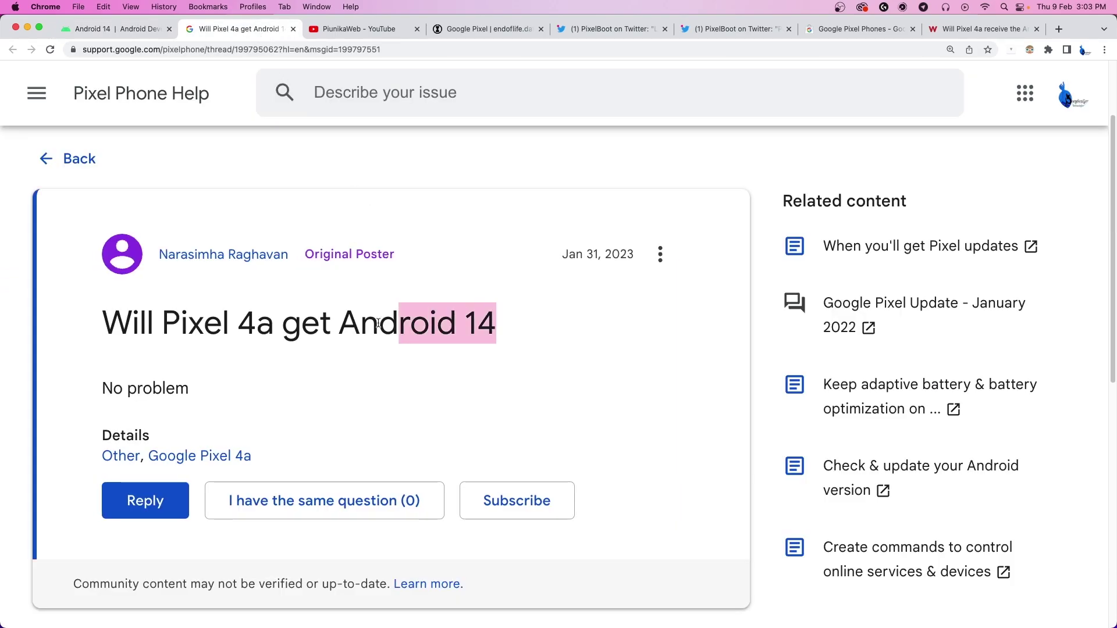
left_click(510, 373)
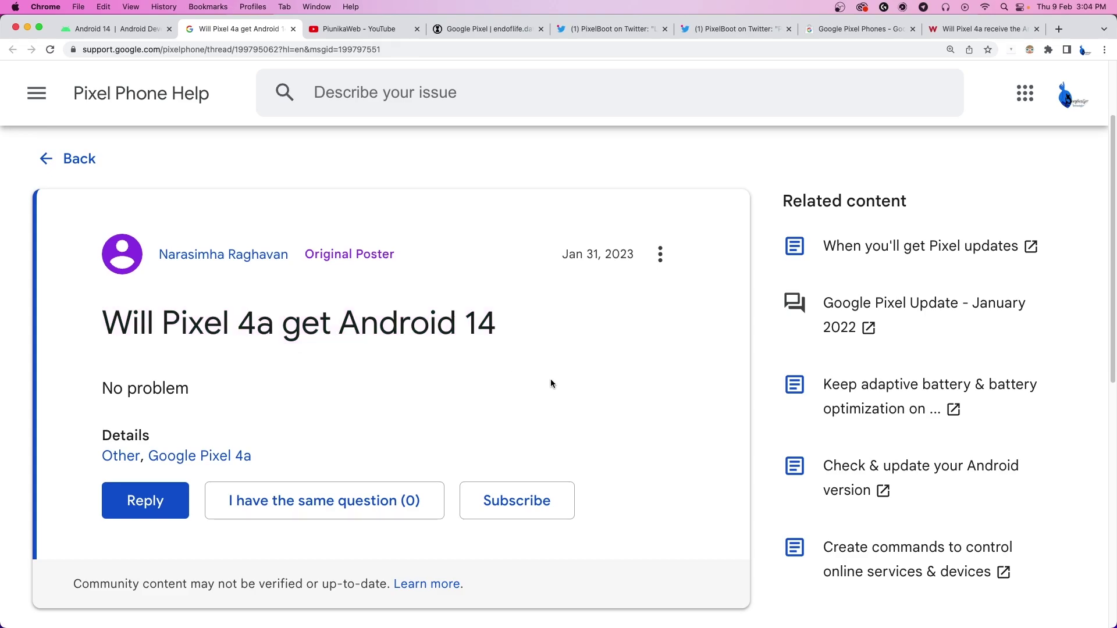
left_click(341, 29)
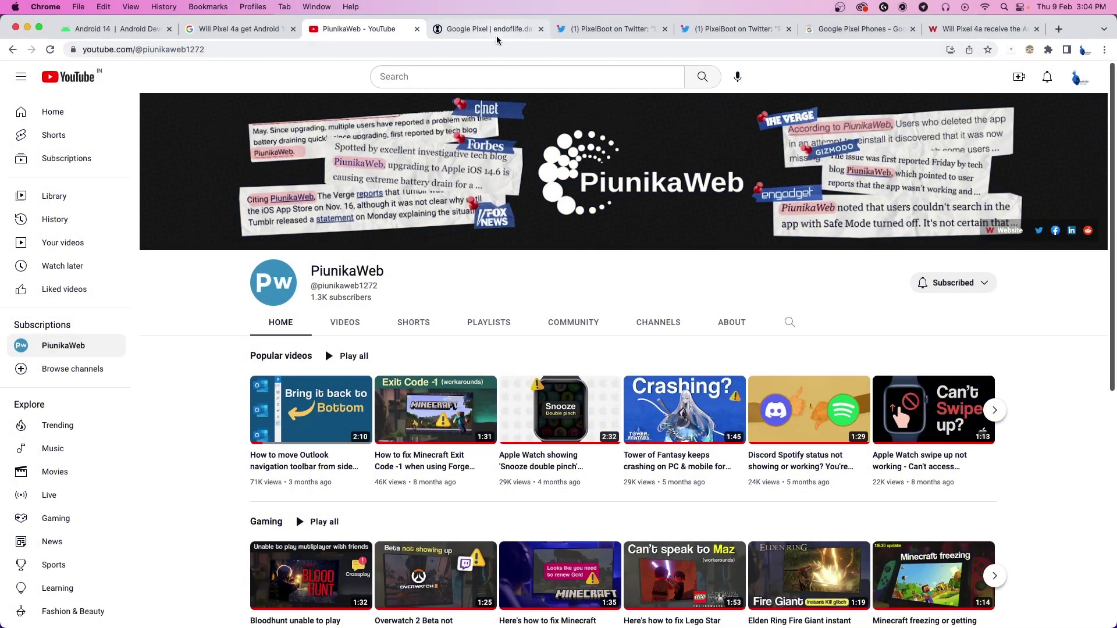
On endoflife.date's Google Pixel table, highlight the Pixel 4a (5G) and Pixel 4a end dates
left_click(490, 29)
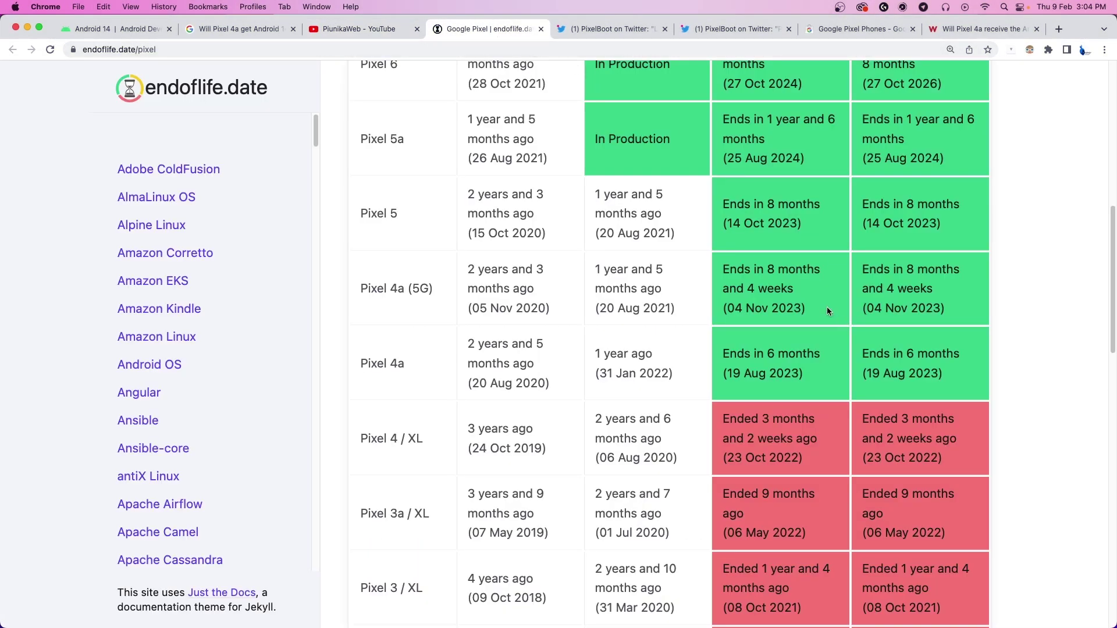
left_click_drag(827, 310, 719, 277)
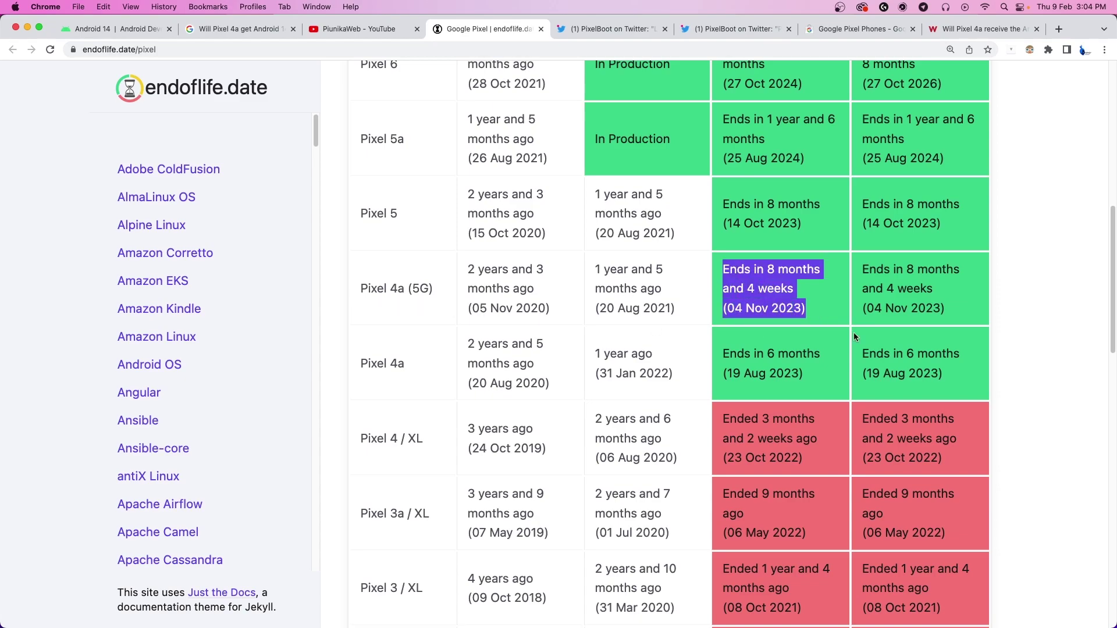
left_click(1014, 326)
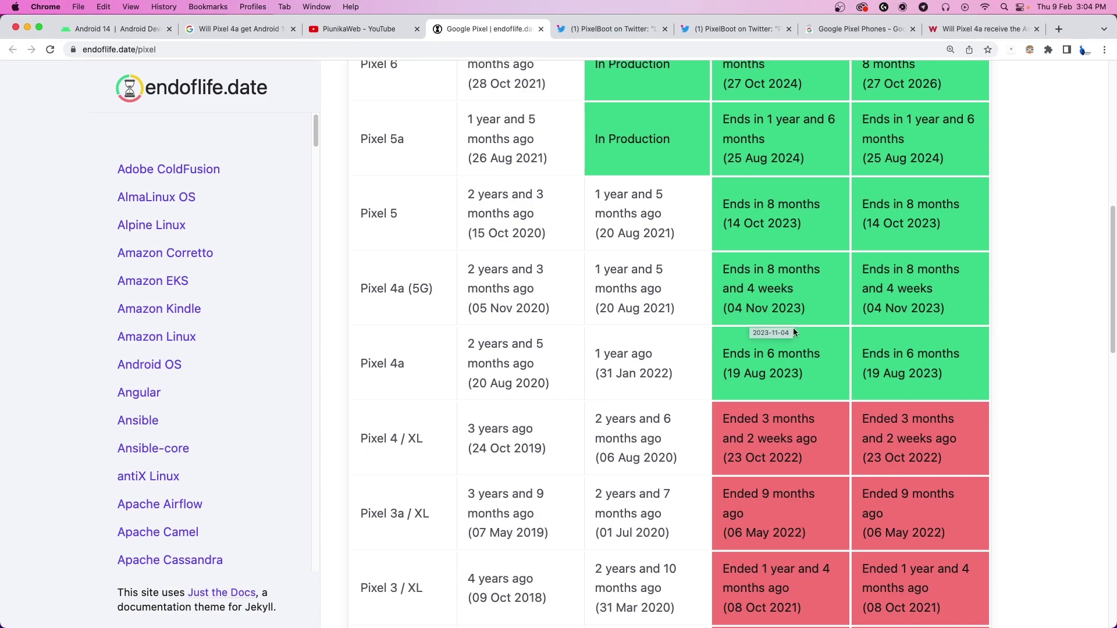
left_click_drag(815, 374, 721, 355)
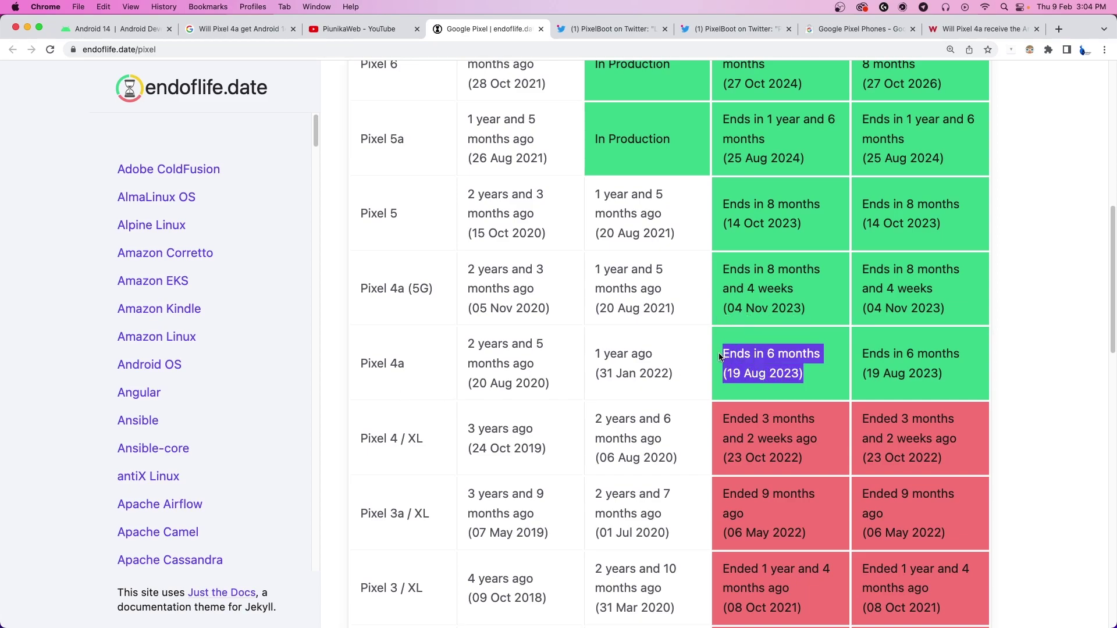
Highlight the Pixel 4a row name and its 19 Aug 2023 end date
left_click(1031, 398)
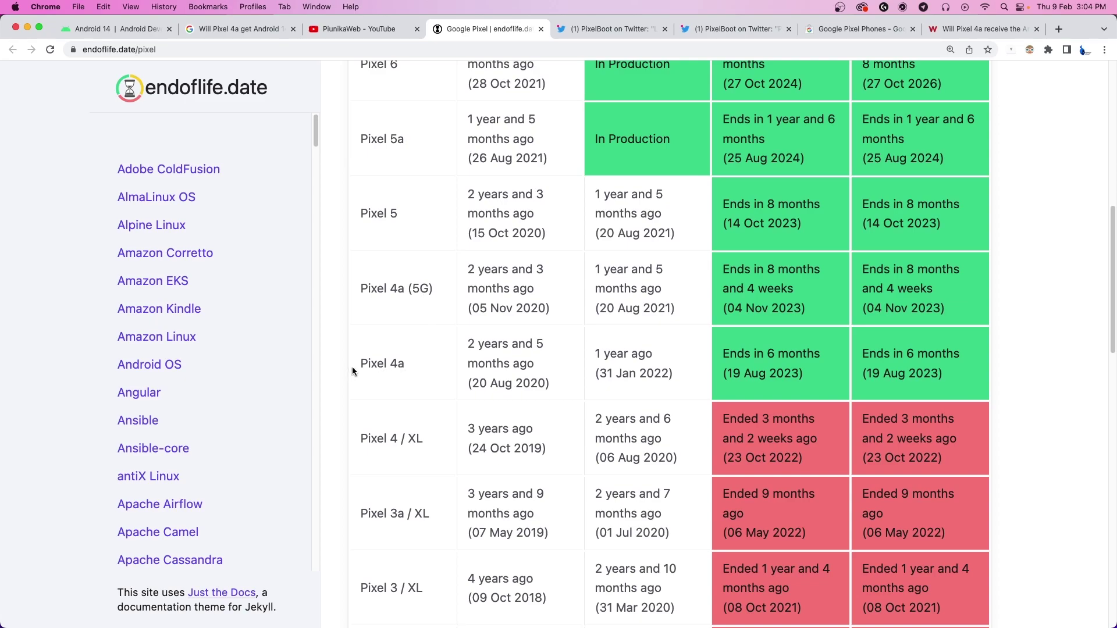
left_click_drag(352, 370, 405, 372)
left_click_drag(801, 376, 725, 377)
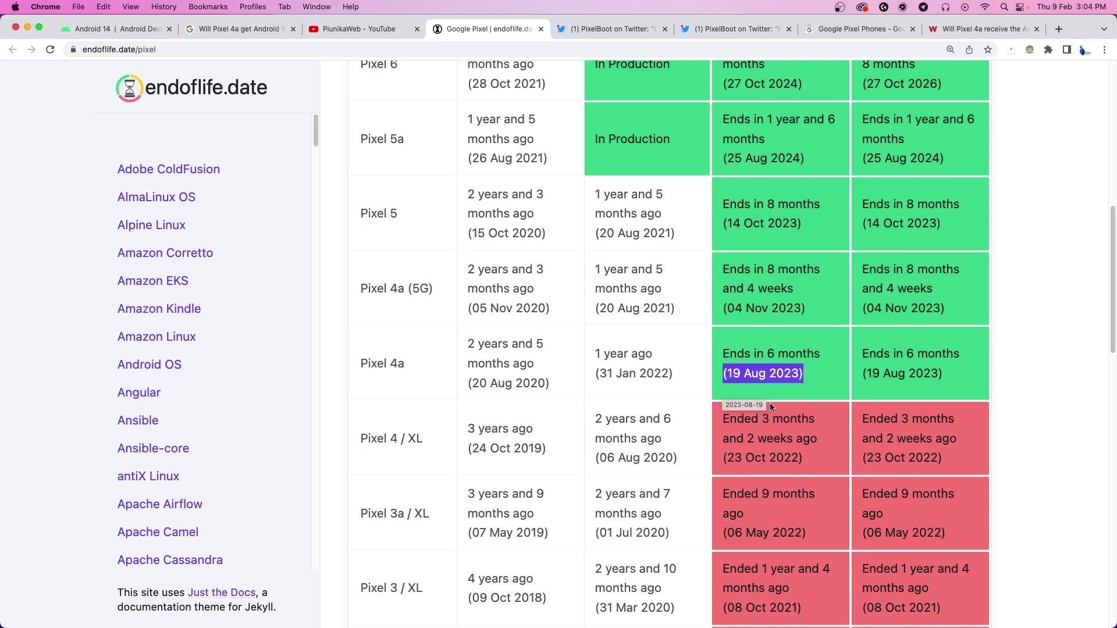
Open PixelBoot's follow-up tweet and highlight that the Pixel 4a (sunfish) boots without issues
left_click(615, 29)
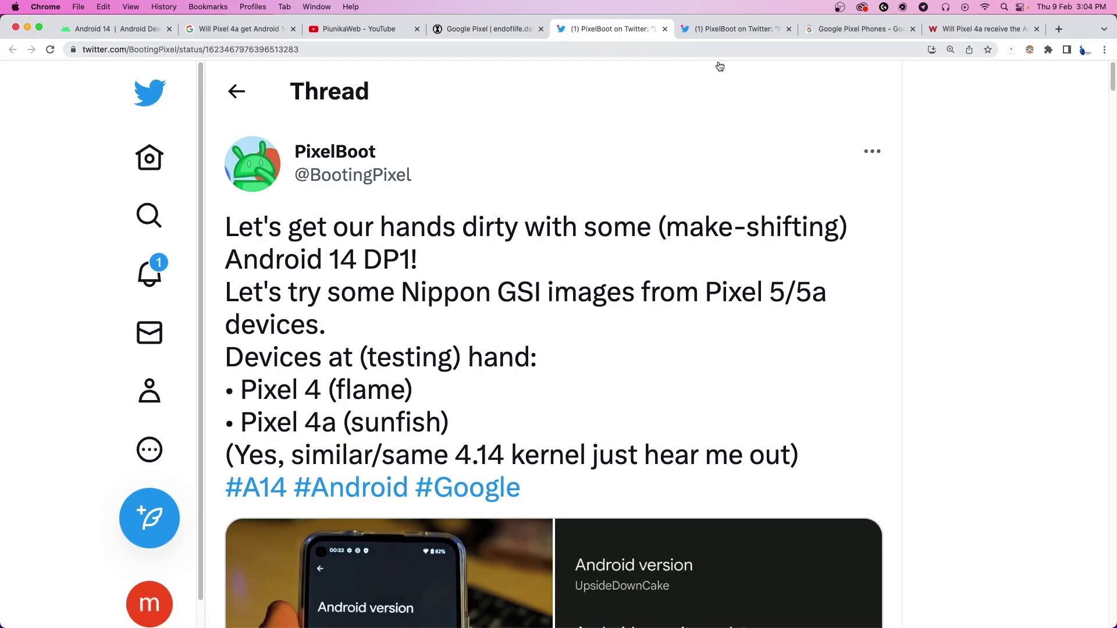
scroll(860, 332, "down", 2)
scroll(873, 336, "down", 3)
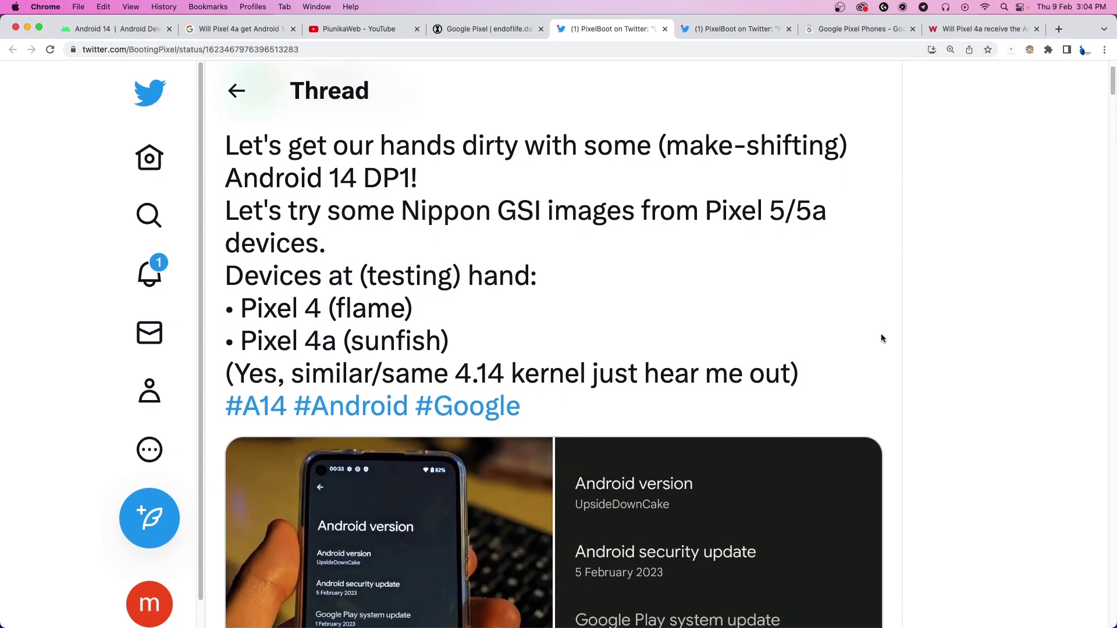
scroll(902, 335, "down", 3)
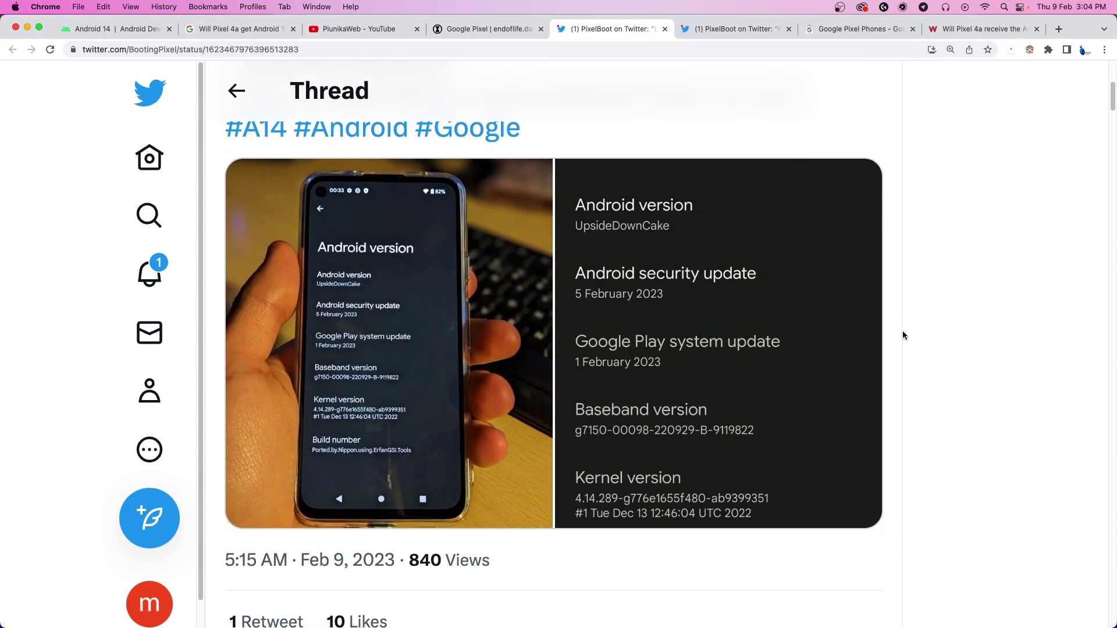
left_click(748, 29)
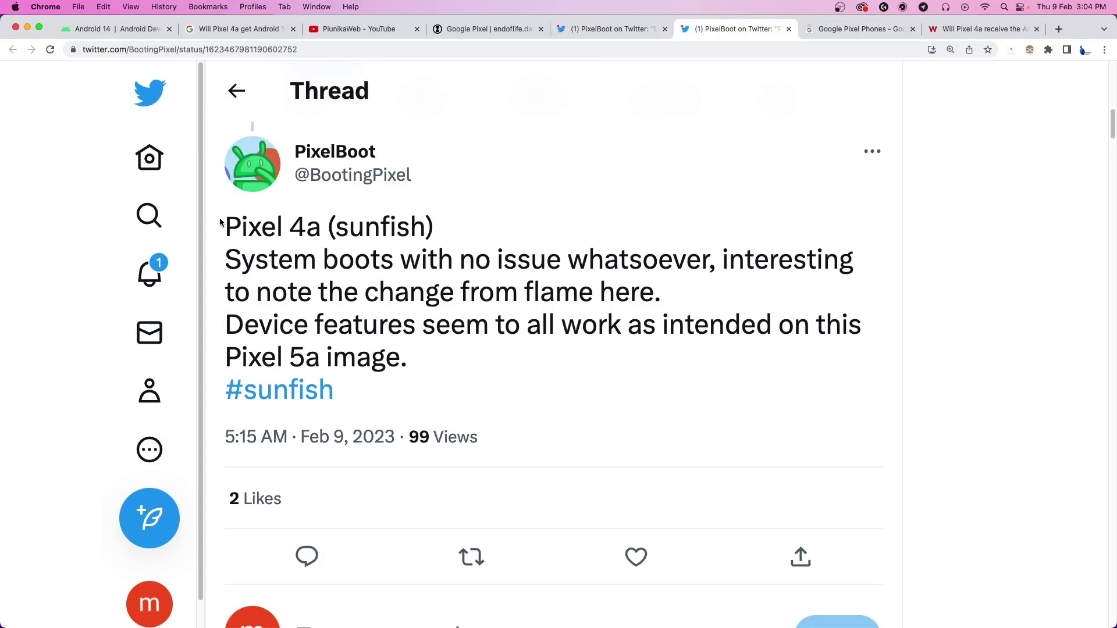
left_click_drag(224, 220, 681, 305)
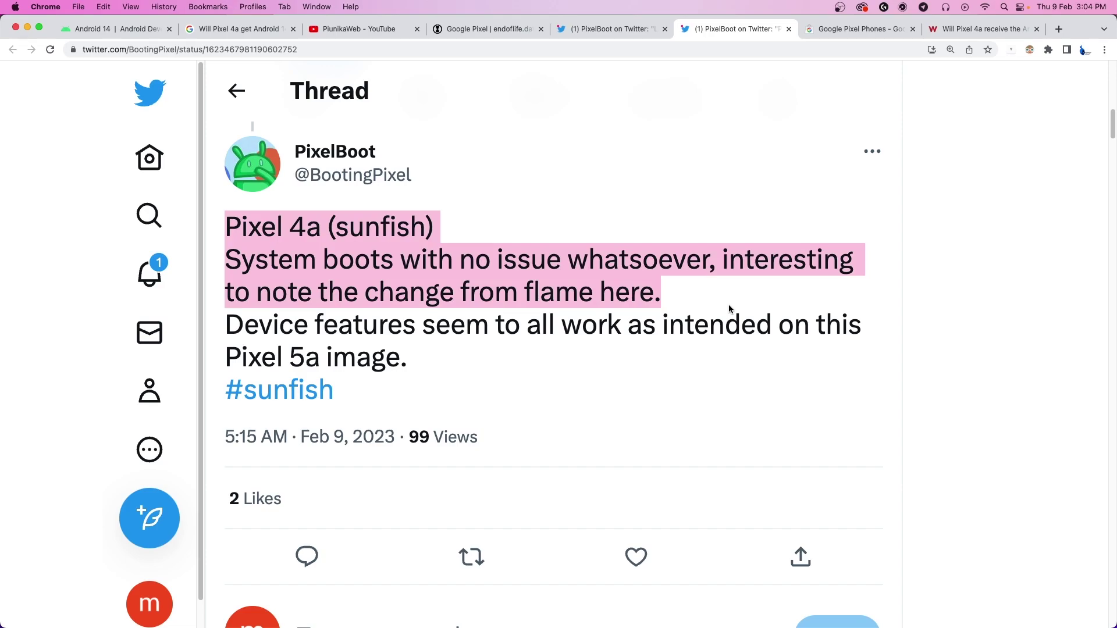
Switch to the Google Store Pixel phones page
left_click(838, 35)
scroll(939, 357, "down", 3)
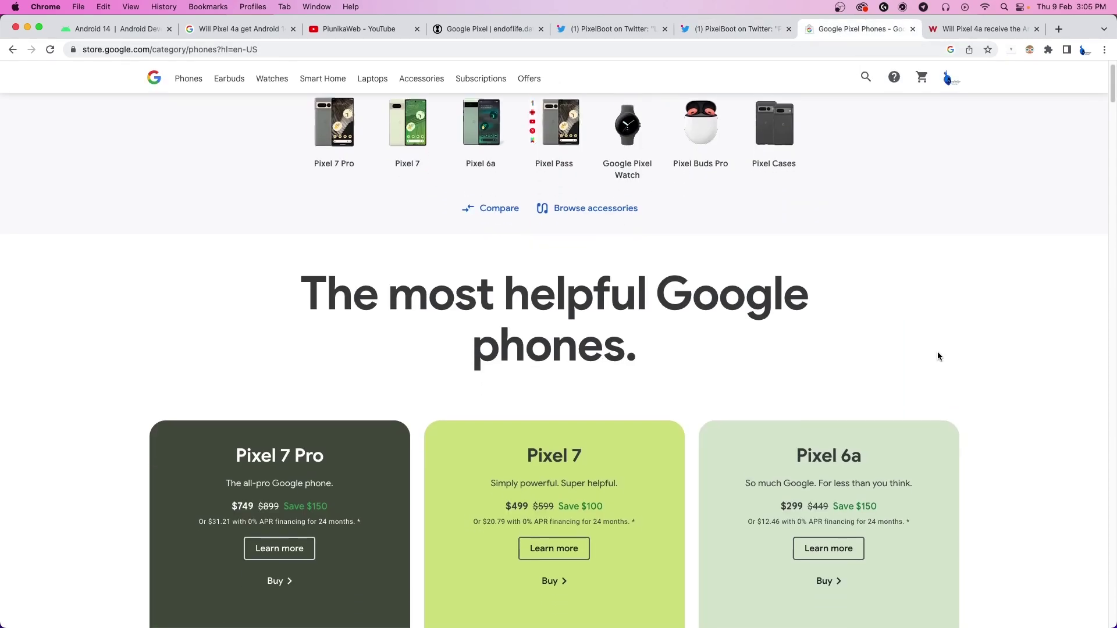
scroll(963, 358, "down", 3)
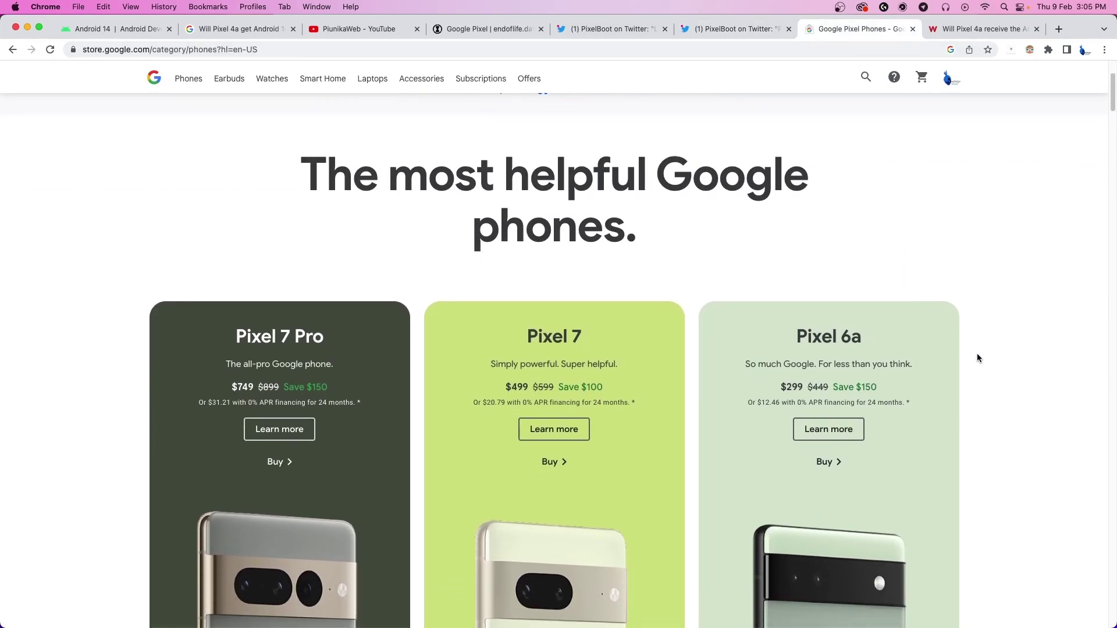
scroll(994, 360, "down", 2)
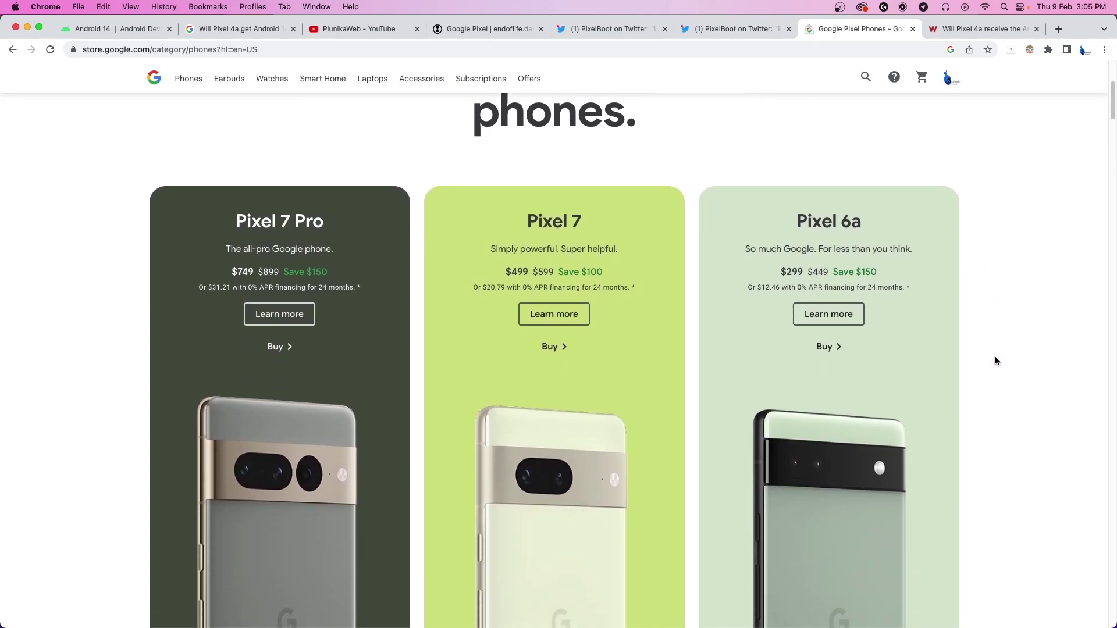
scroll(995, 360, "down", 2)
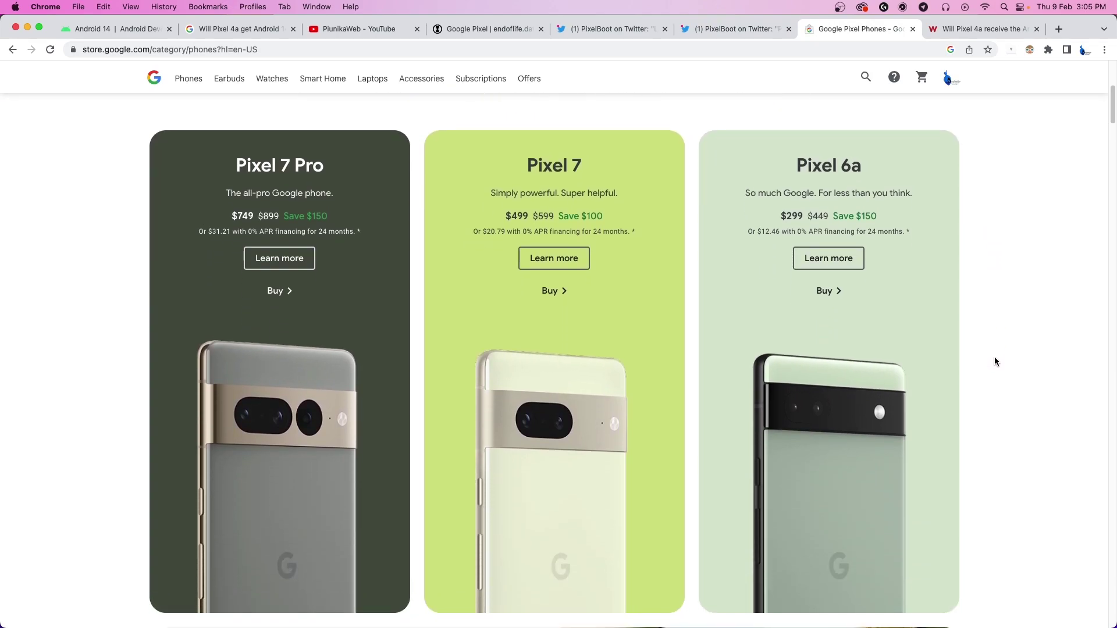
scroll(995, 361, "down", 1)
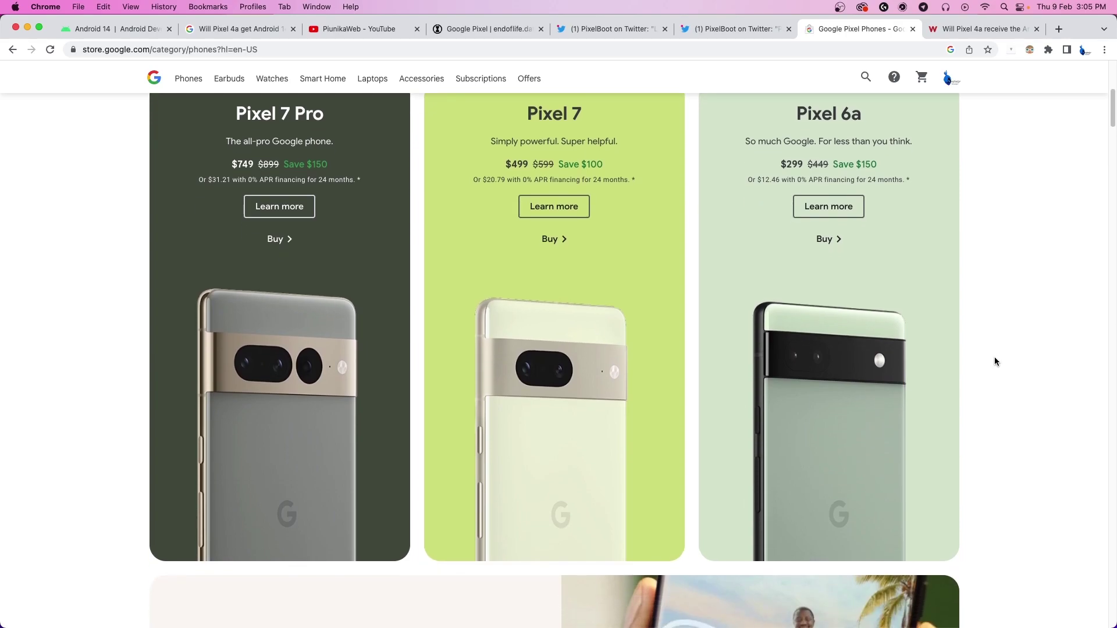
scroll(994, 360, "down", 3)
scroll(995, 361, "down", 1)
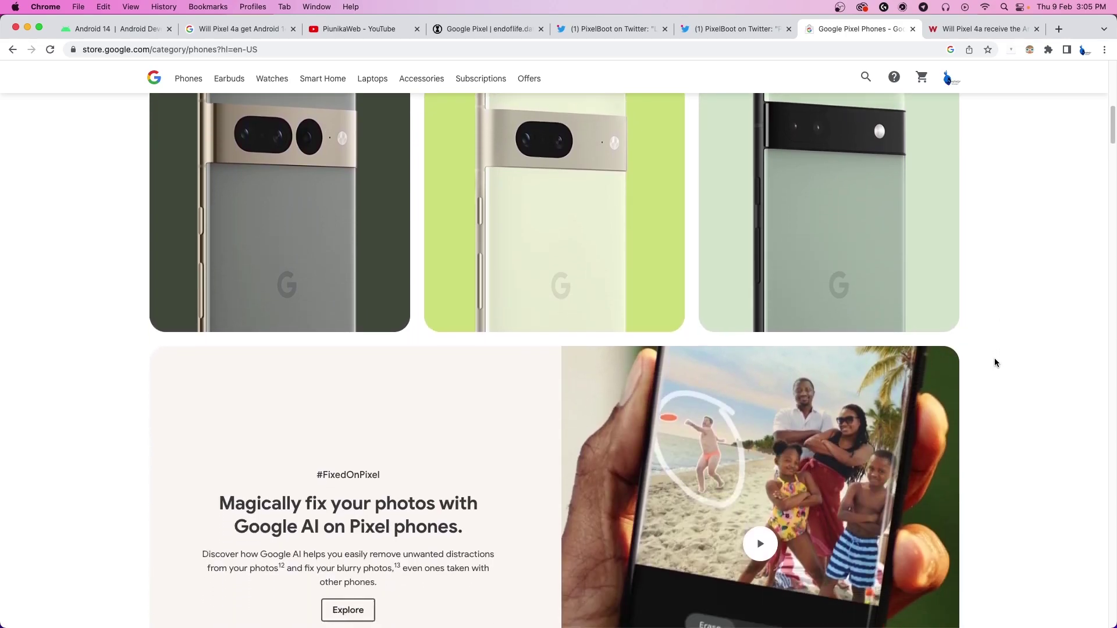
scroll(994, 362, "down", 1)
scroll(995, 361, "down", 1)
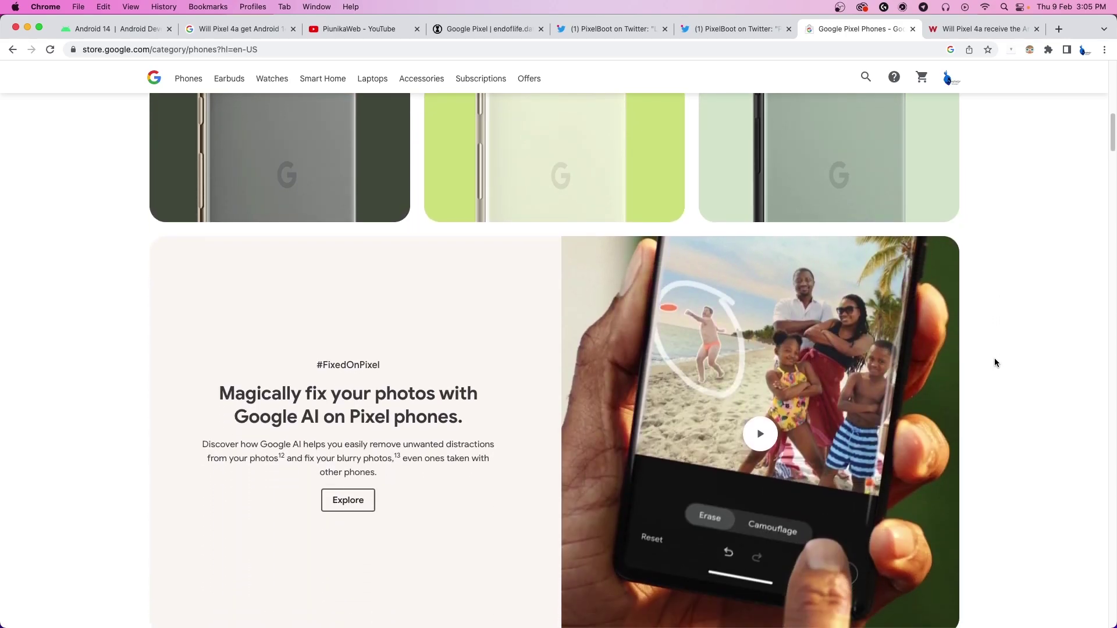
scroll(995, 361, "down", 1)
scroll(994, 361, "down", 3)
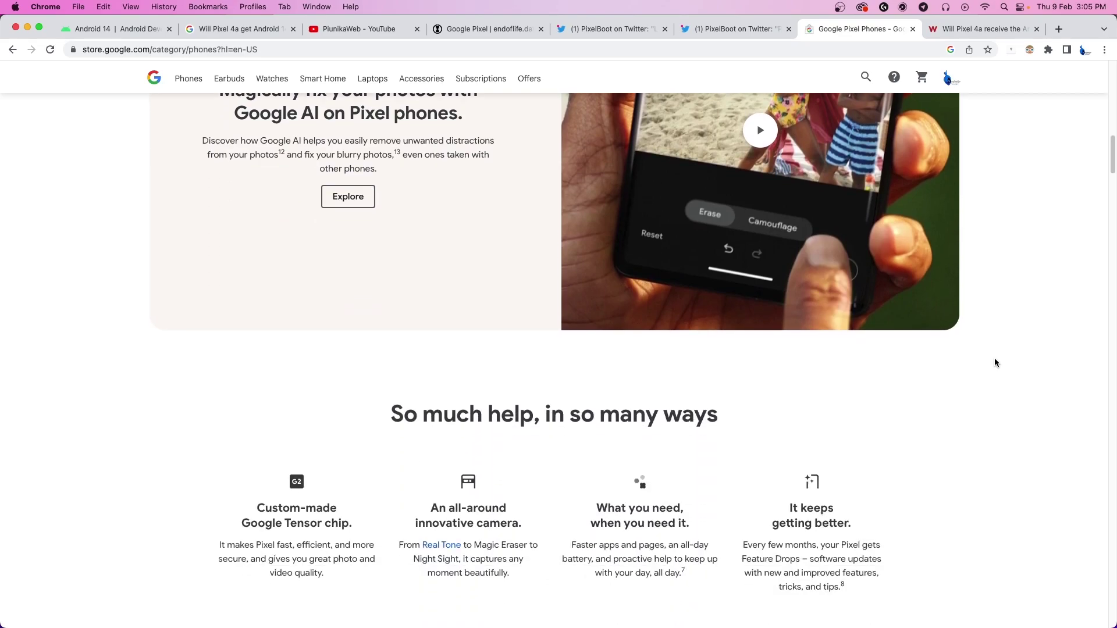
scroll(995, 362, "down", 3)
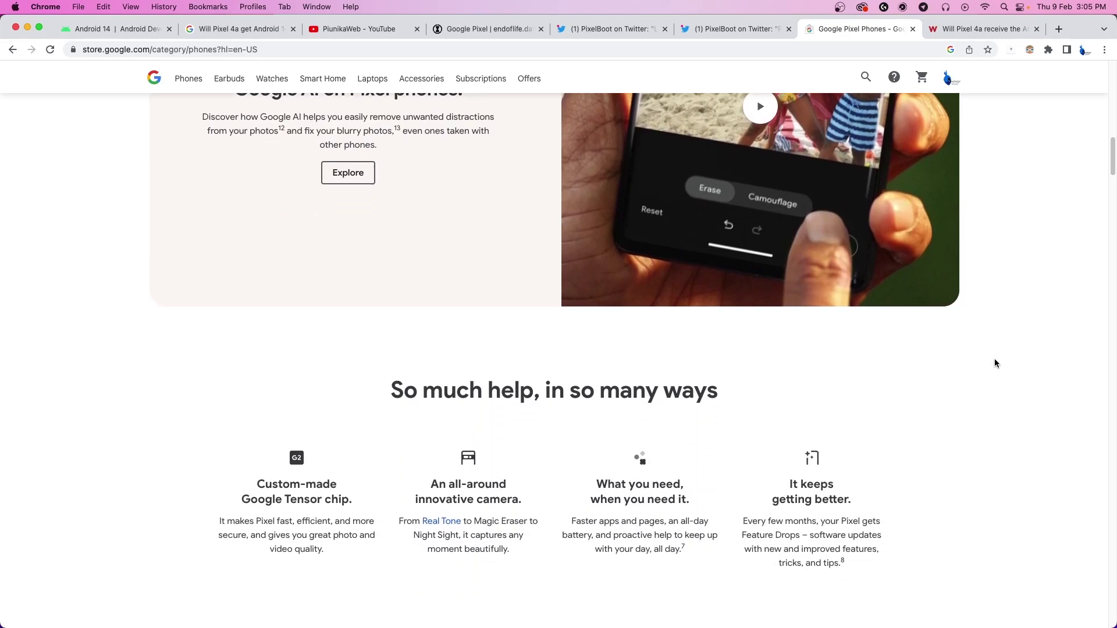
scroll(994, 363, "down", 3)
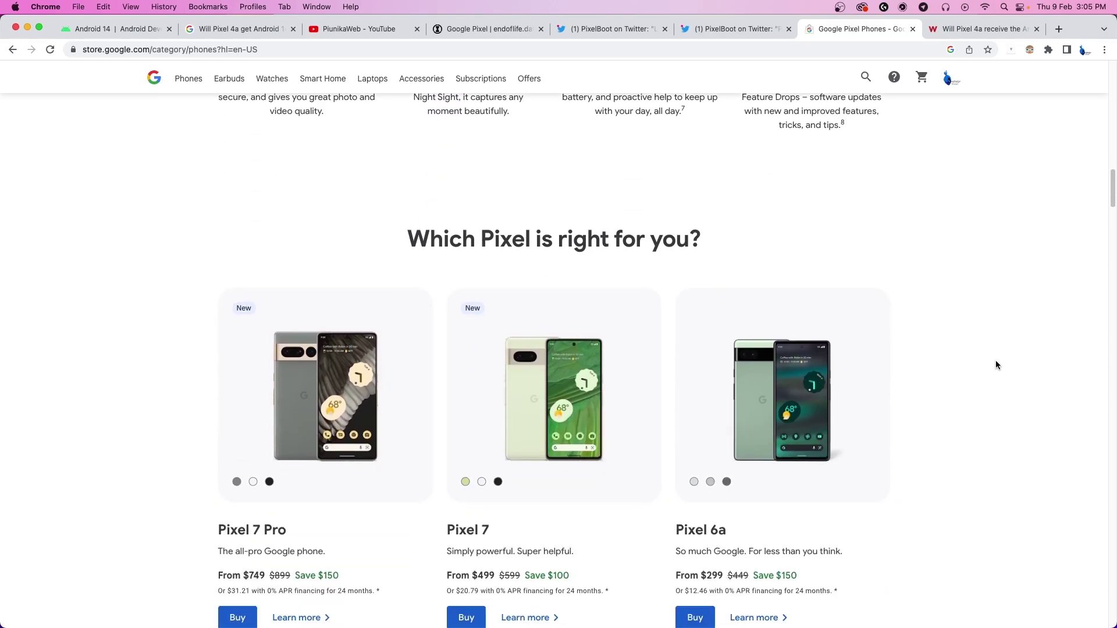
scroll(996, 365, "down", 1)
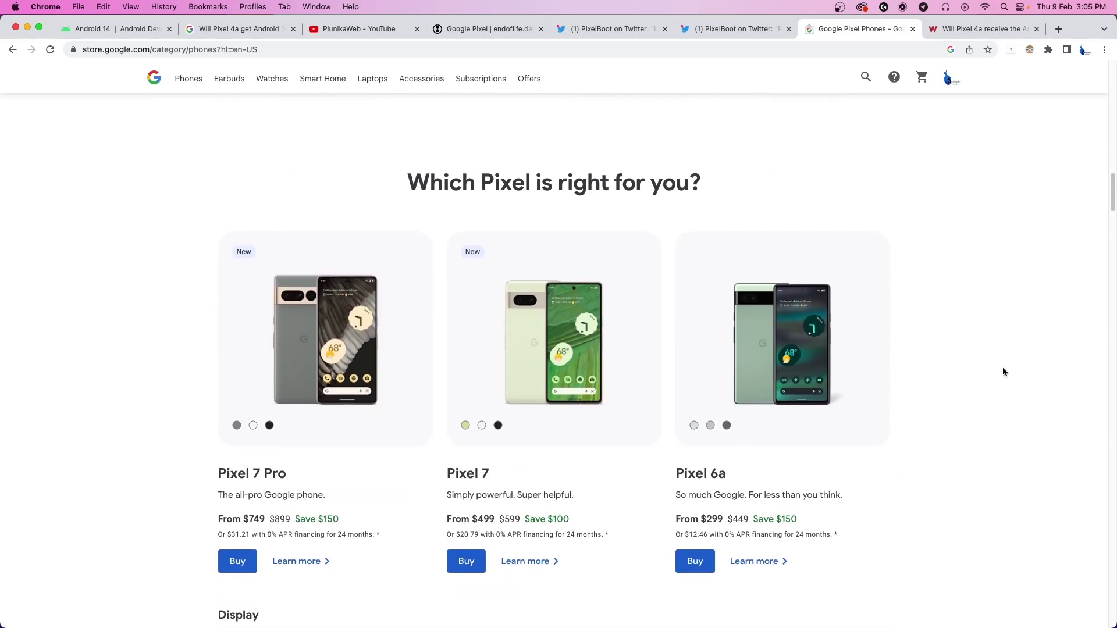
scroll(1003, 367, "down", 1)
scroll(1004, 372, "down", 1)
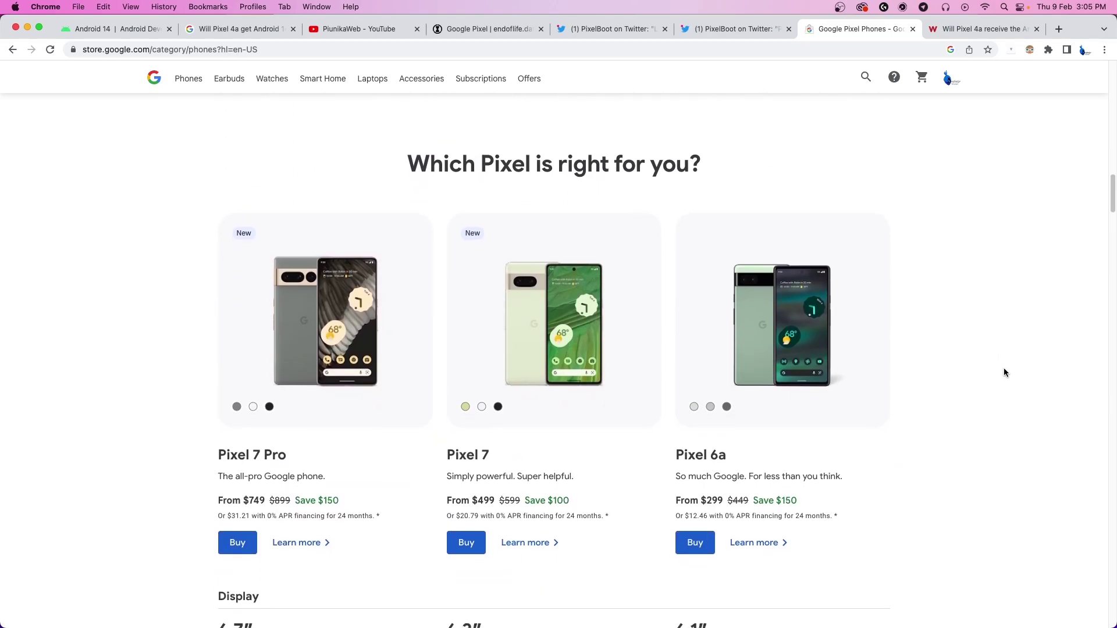
scroll(1003, 377, "down", 5)
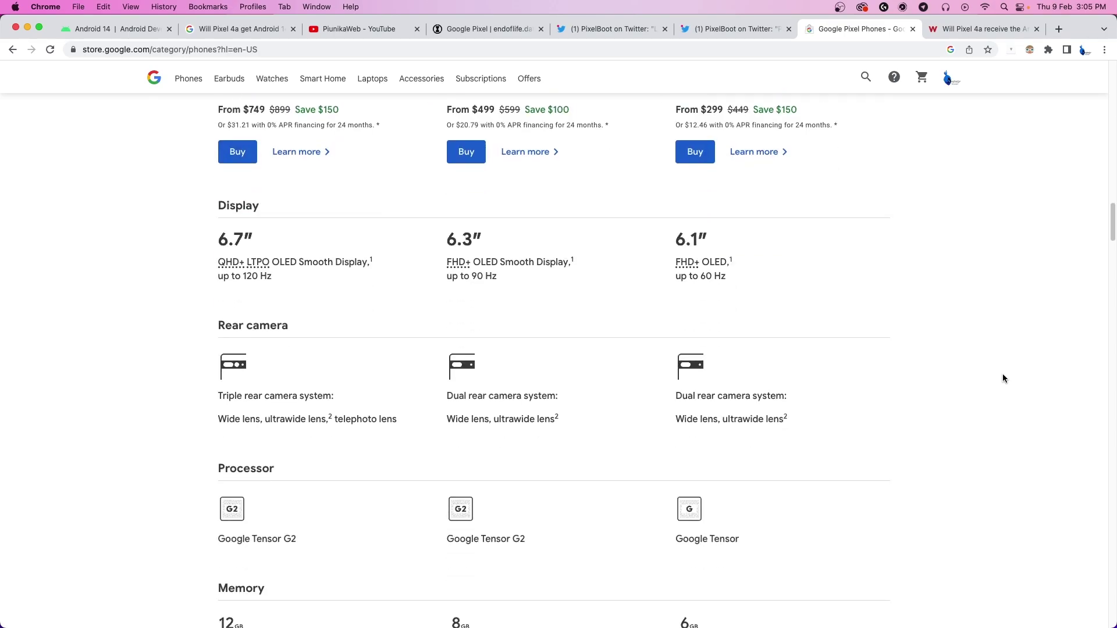
scroll(1003, 379, "down", 1)
scroll(1003, 378, "down", 3)
scroll(1006, 377, "down", 1)
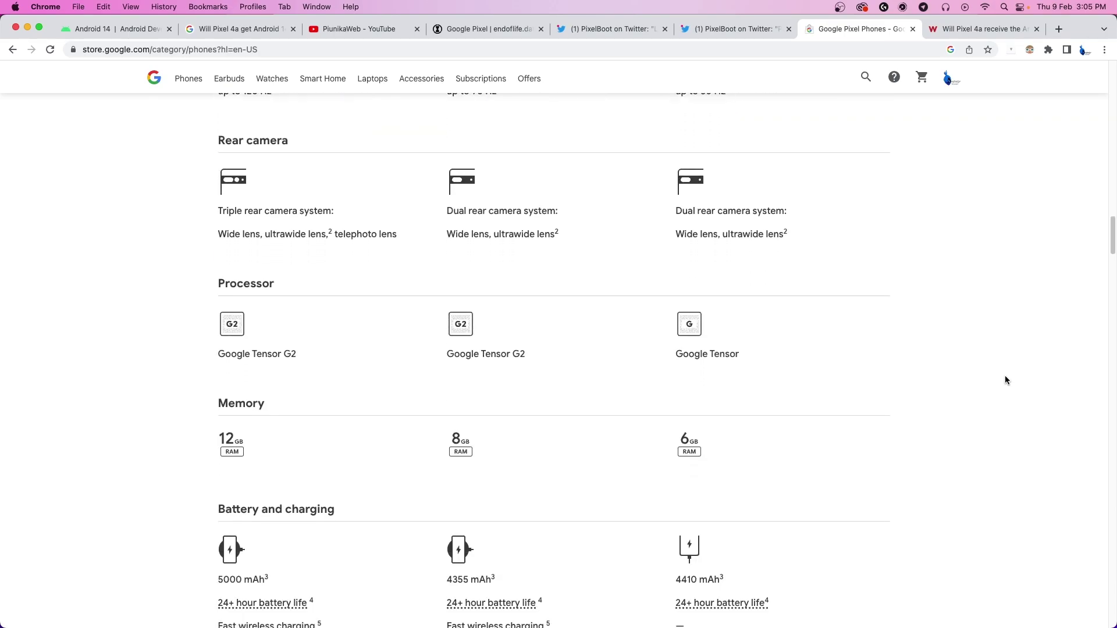
scroll(1014, 367, "down", 3)
Open the PiunikaWeb Pixel 4a Android 14 article and highlight its title
left_click(971, 28)
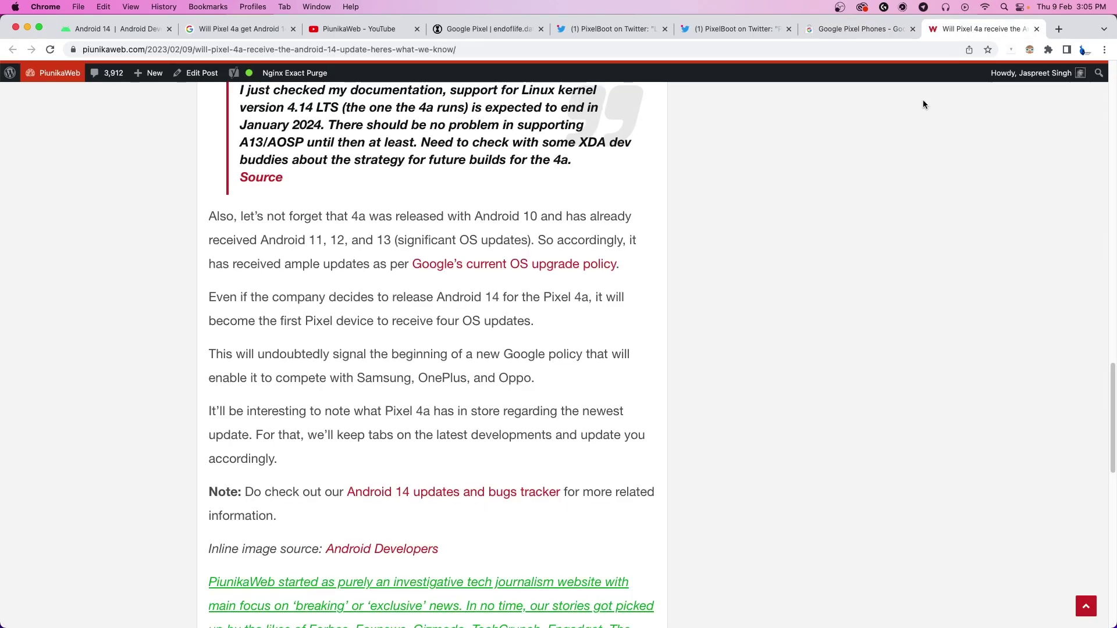
scroll(689, 348, "up", 10)
scroll(682, 358, "up", 5)
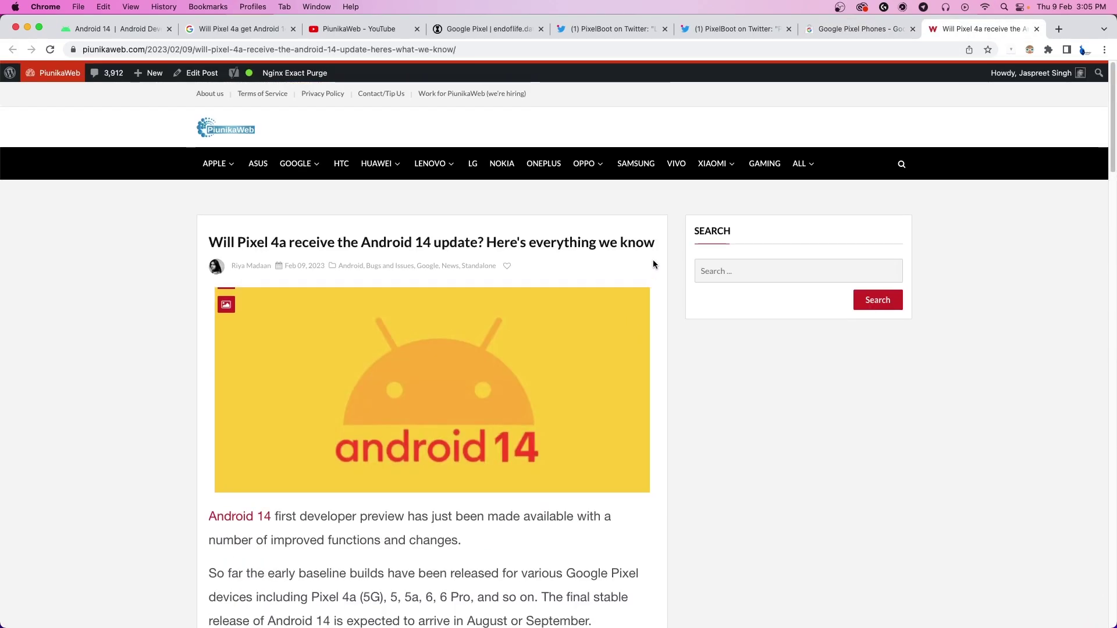
left_click_drag(654, 260, 204, 248)
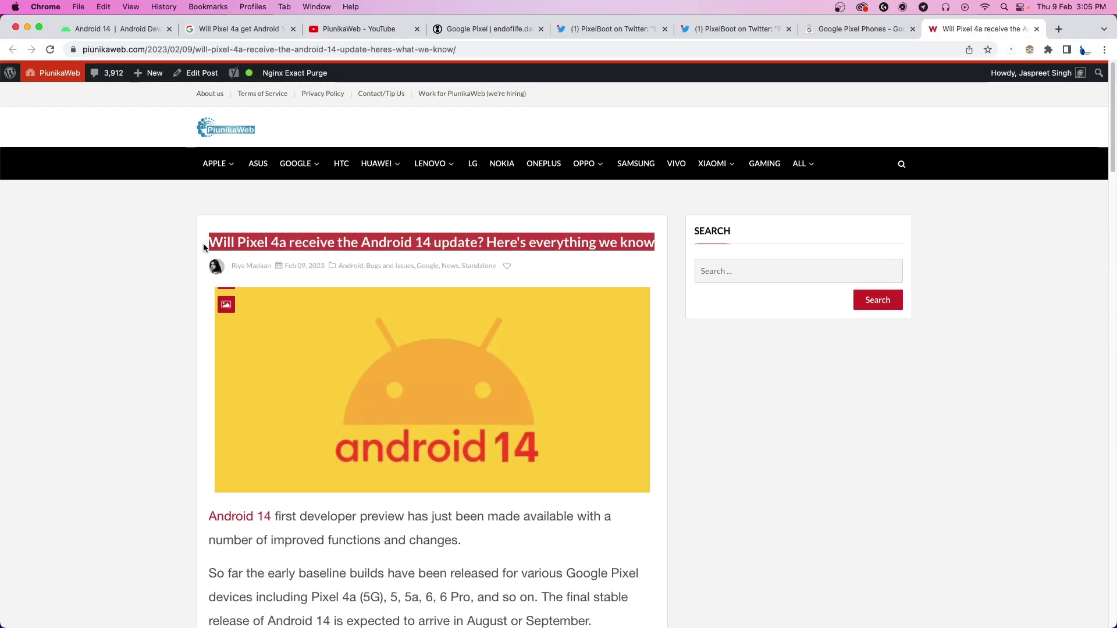
left_click(153, 266)
scroll(149, 275, "down", 2)
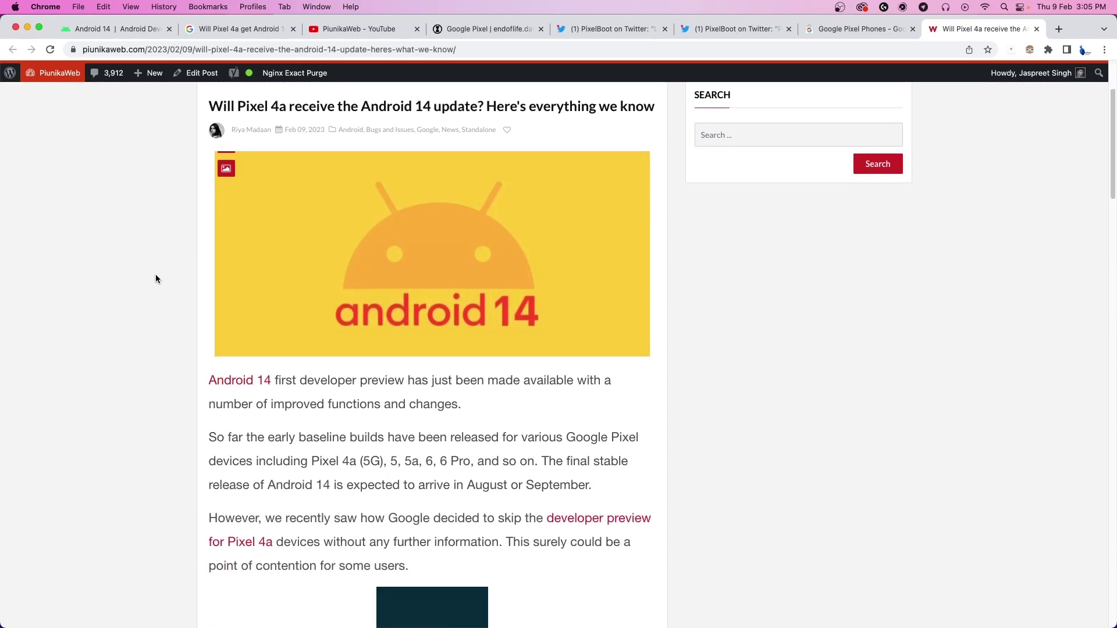
scroll(156, 278, "down", 3)
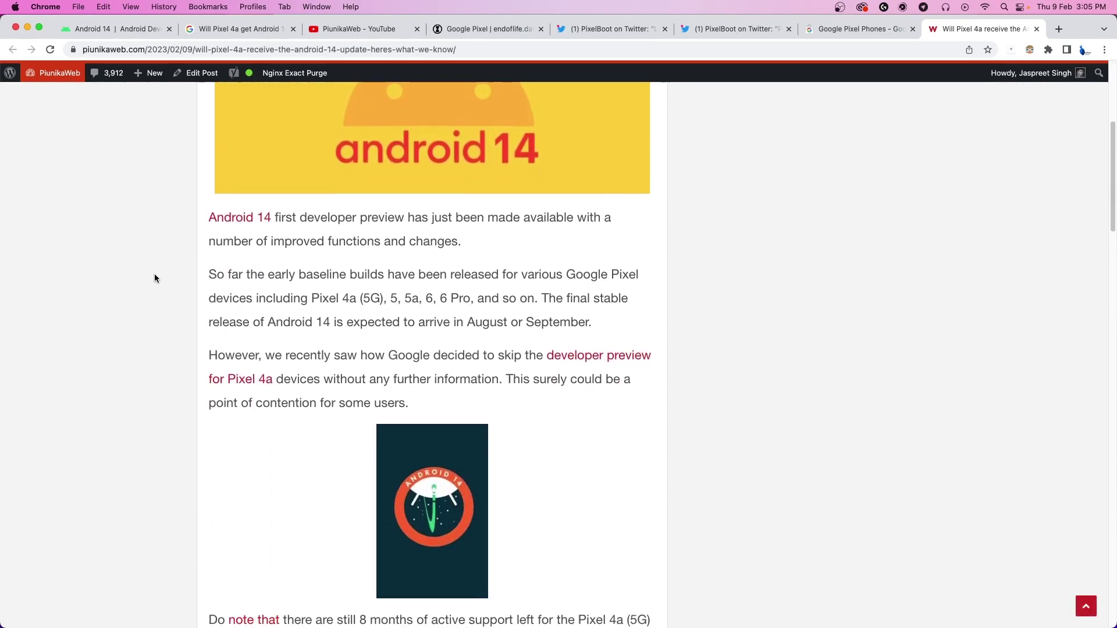
scroll(155, 279, "down", 3)
scroll(155, 278, "down", 3)
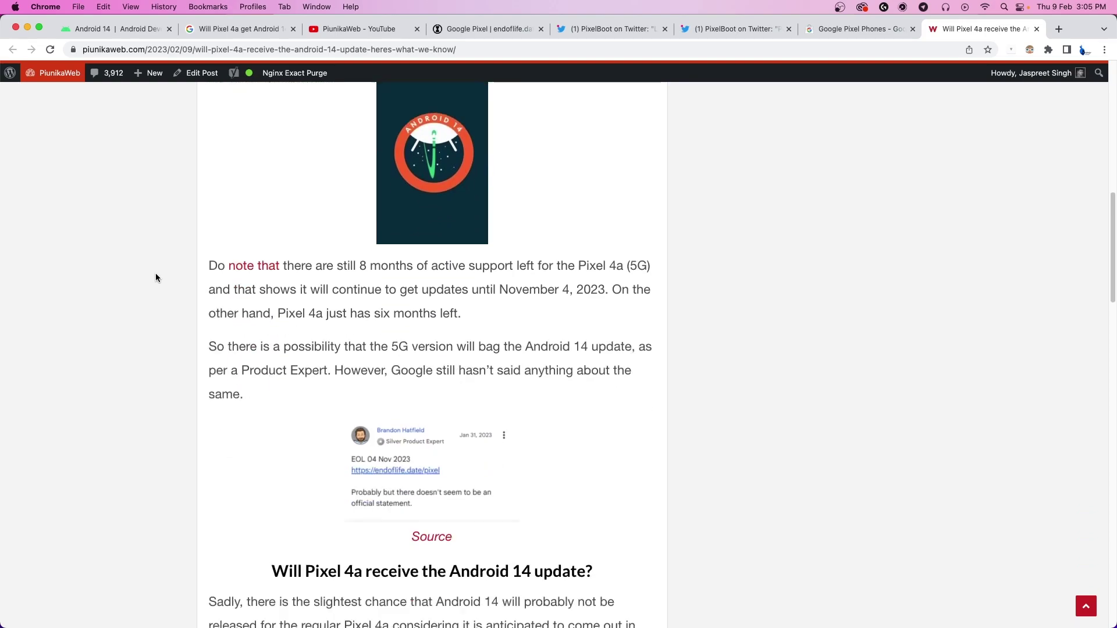
scroll(156, 278, "down", 2)
scroll(156, 278, "down", 4)
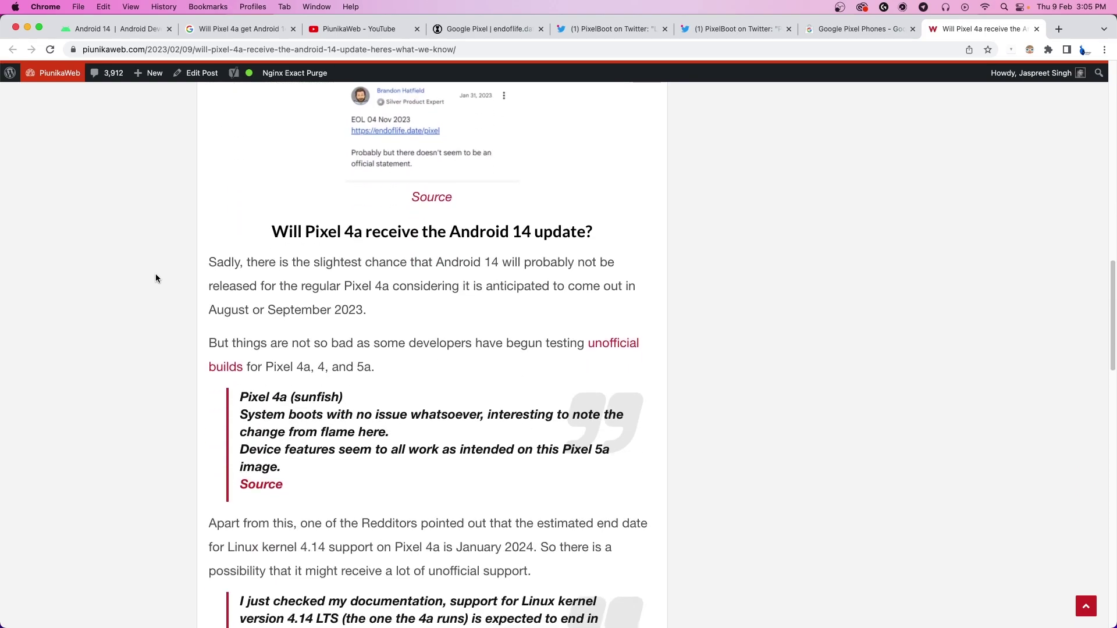
scroll(155, 279, "down", 4)
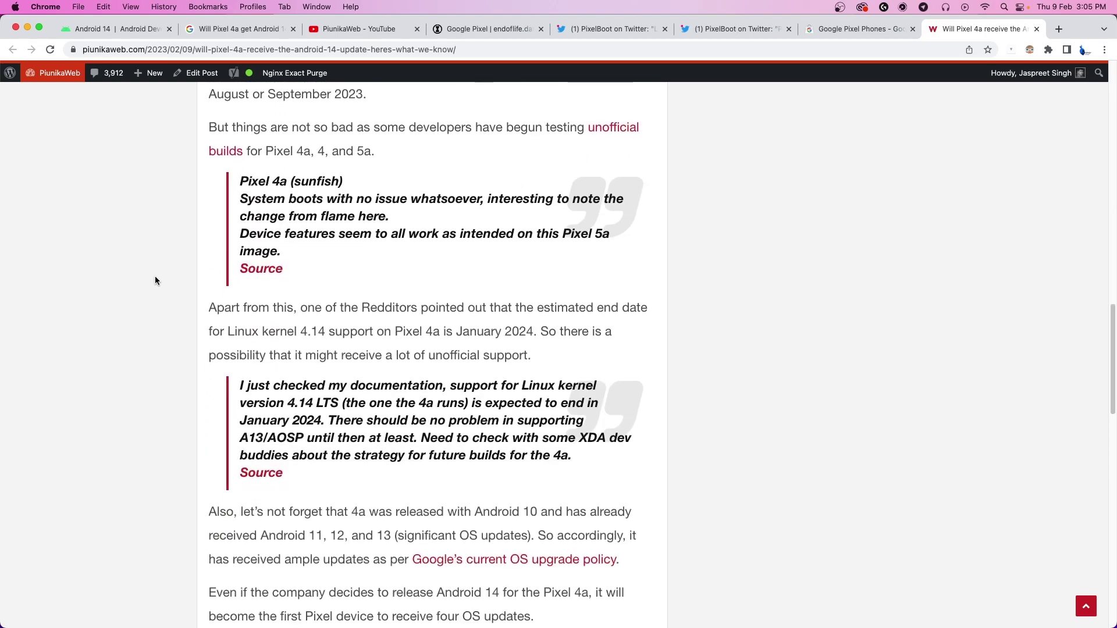